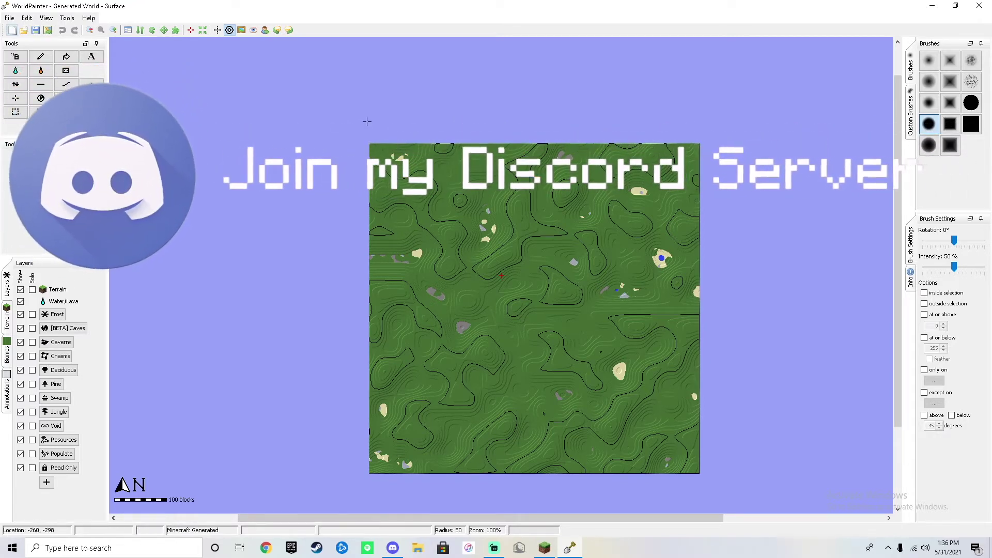
Start a new world named "tutorial" with the map format [BETA] Minecraft 1.15 or later (Anvil).
click(7, 18)
click(35, 30)
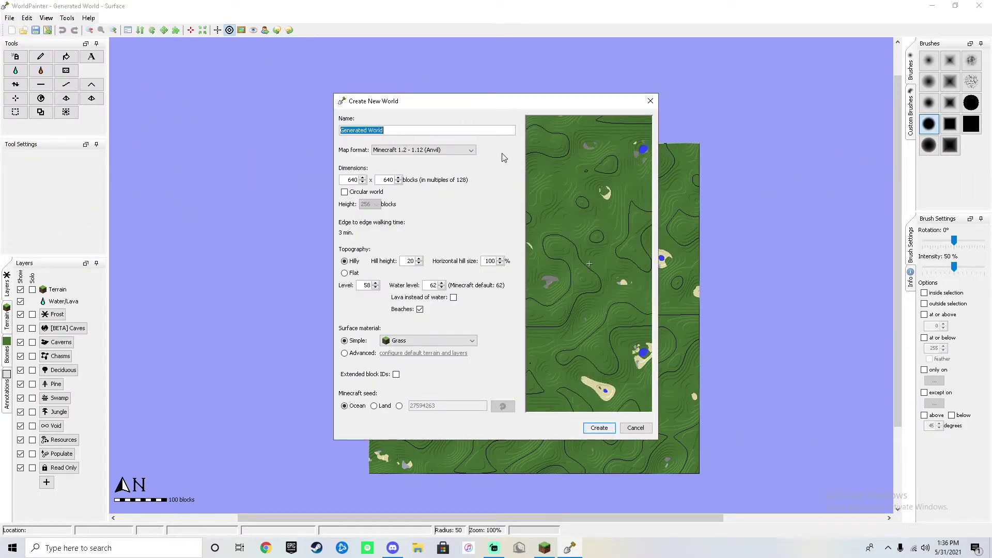
key(BackSpace)
text(tutorial)
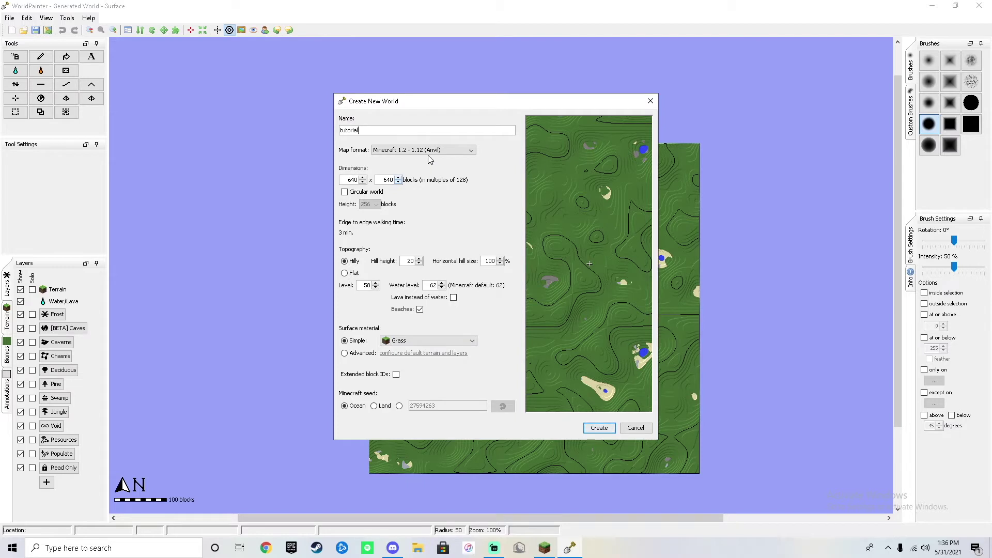
click(428, 152)
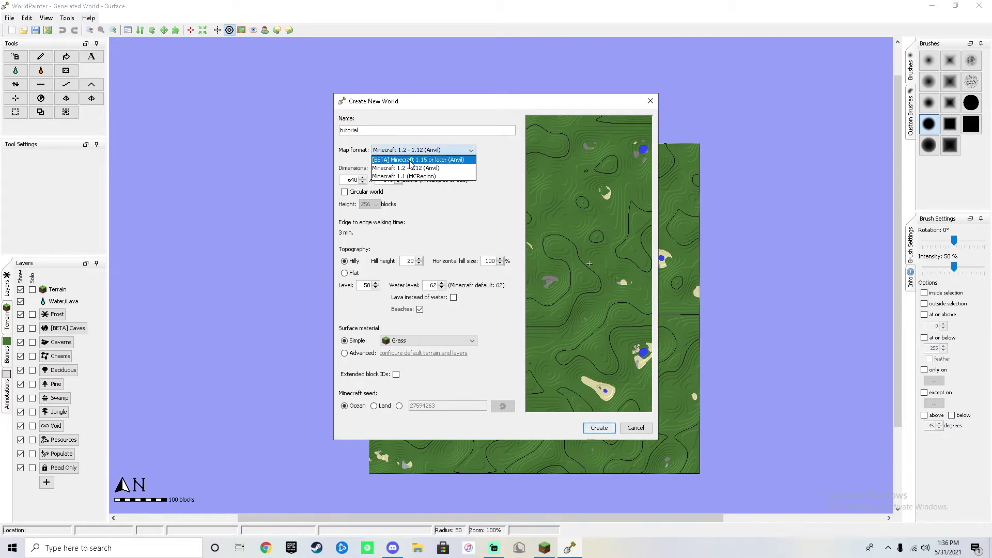
click(423, 160)
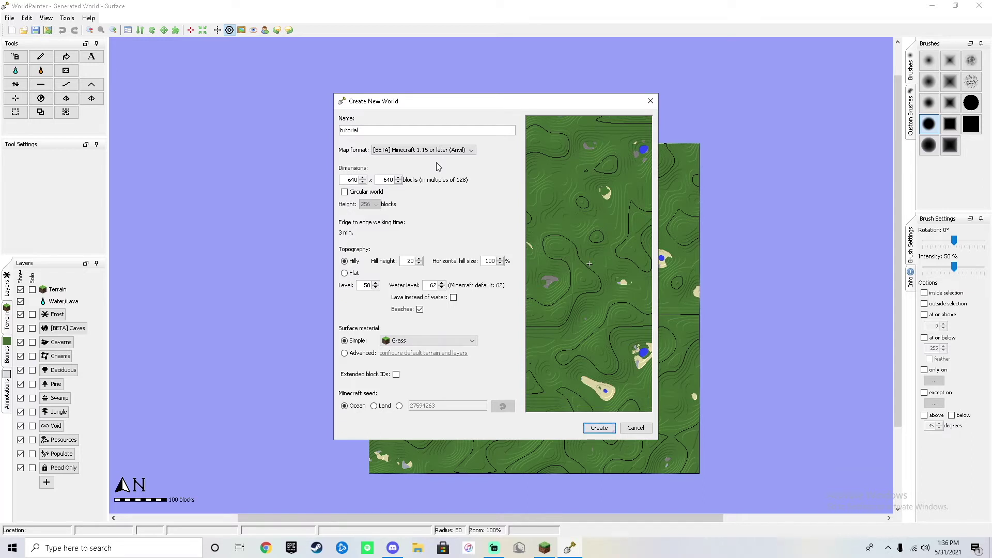
Set the world dimensions to 4,224 x 3,968 blocks and keep the world non-circular.
click(362, 177)
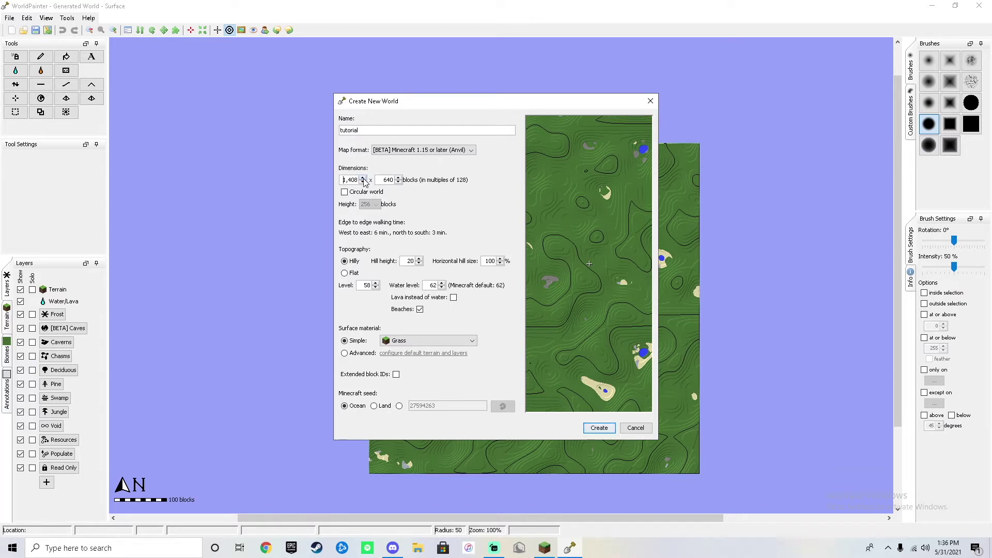
click(399, 178)
click(398, 182)
click(363, 182)
click(362, 177)
click(363, 178)
click(344, 193)
click(345, 193)
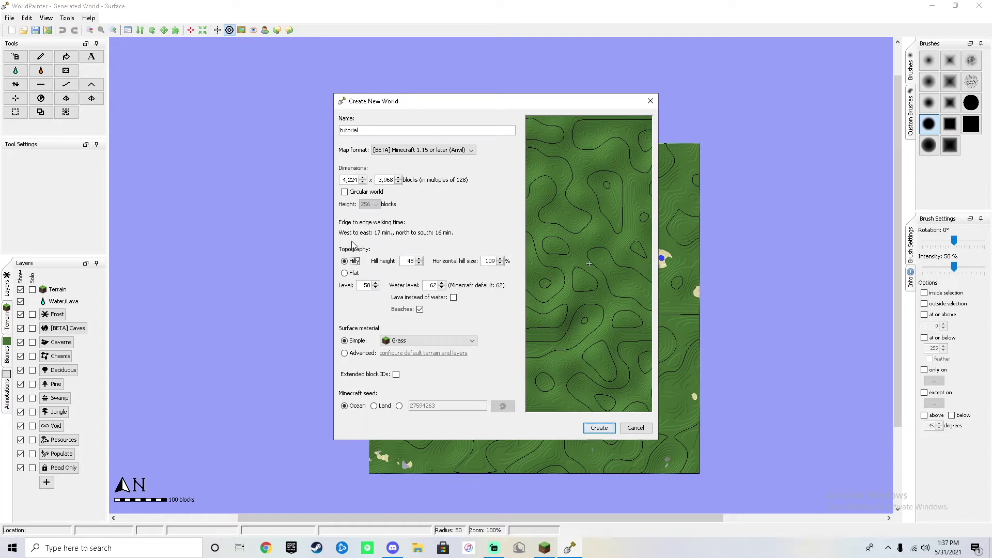
Set the hill height to 42 and the horizontal hill size to 101% for the hilly topography.
click(418, 259)
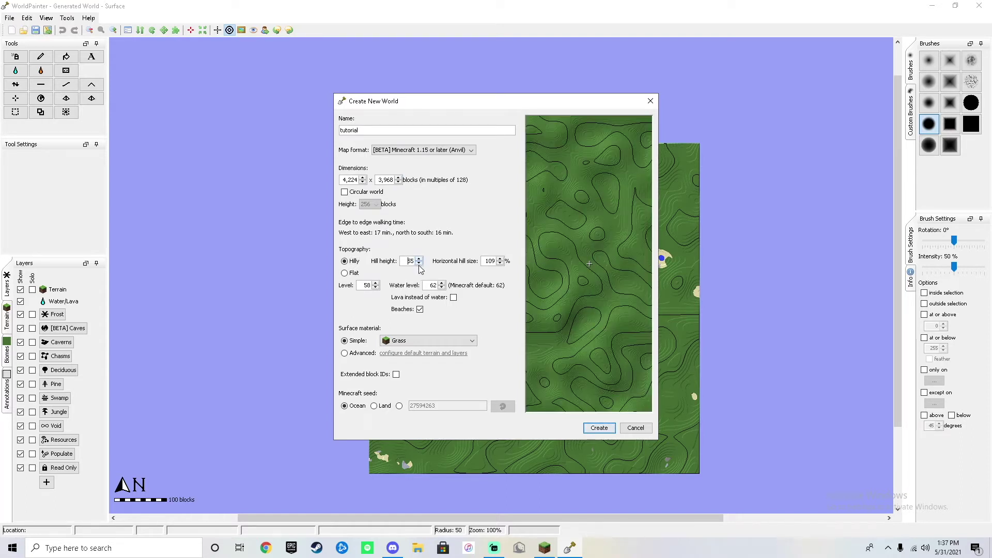
click(419, 263)
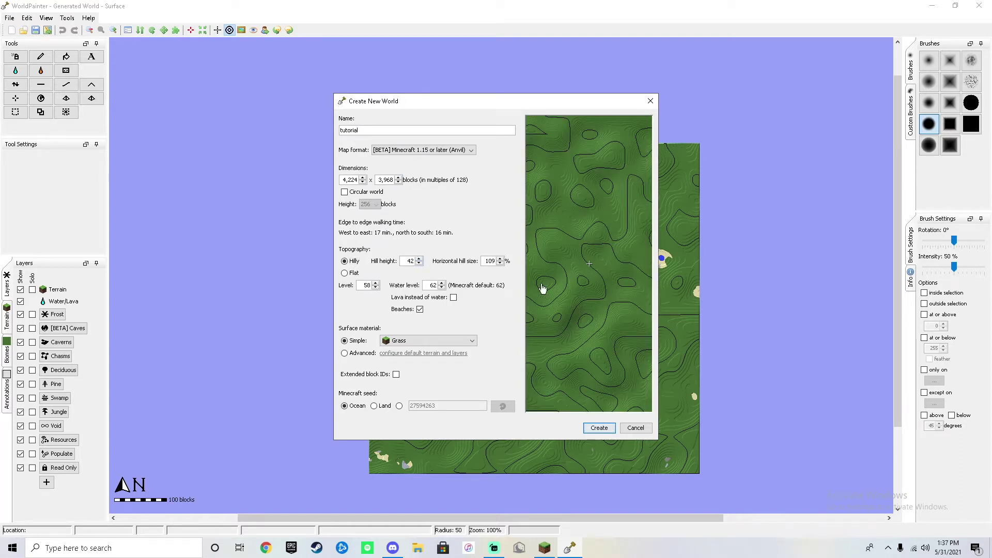
click(500, 264)
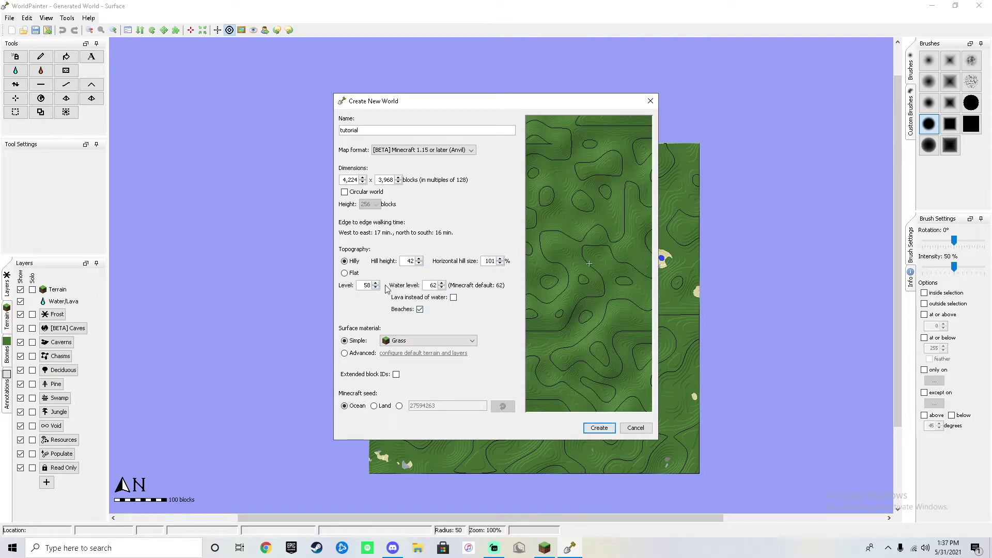
Switch the topography to flat, with the terrain level at 1 and the water level at 0.
click(344, 273)
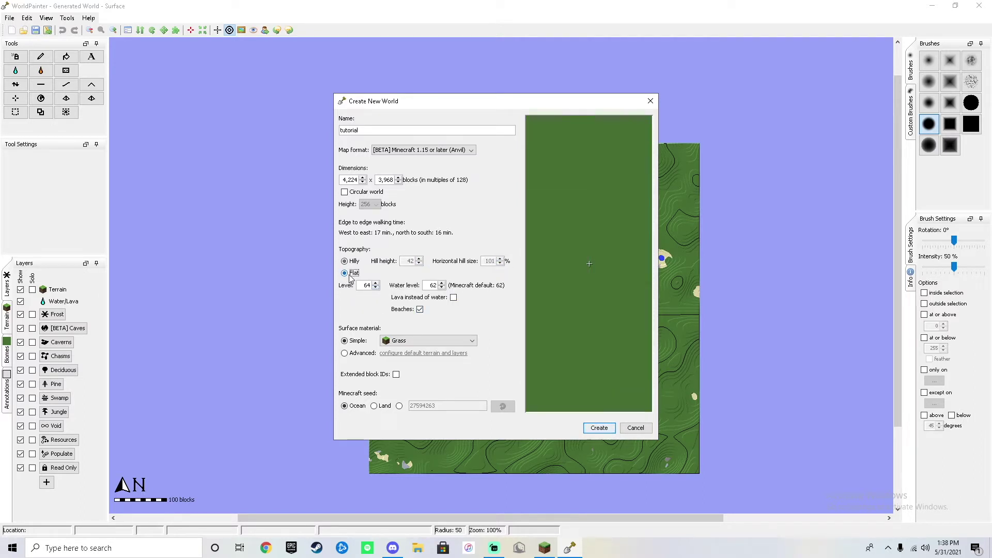
click(375, 288)
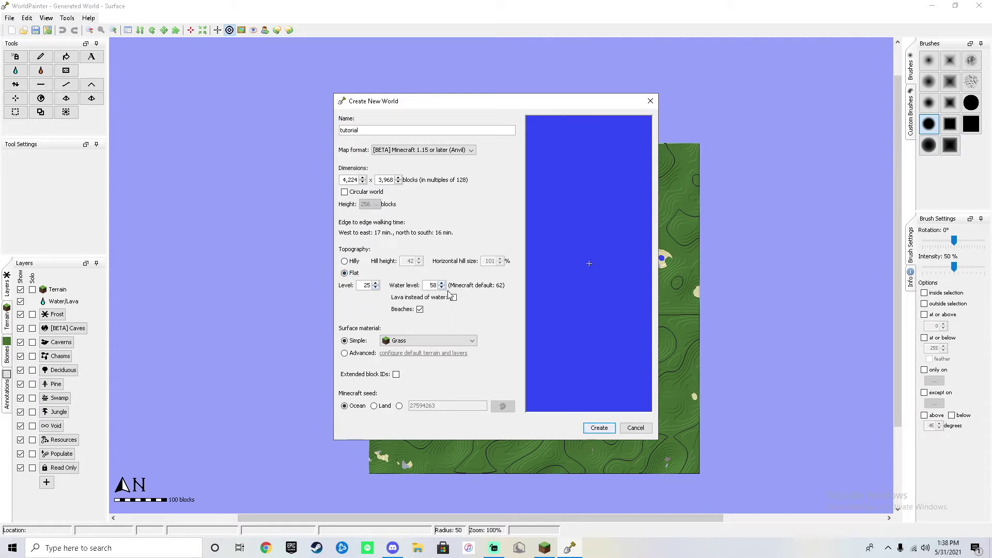
drag(442, 288, 442, 288)
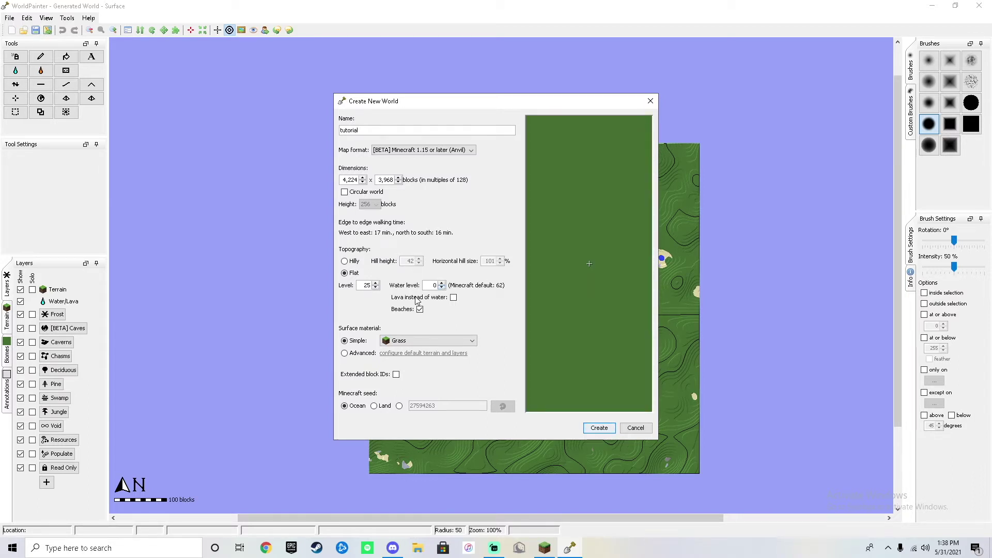
click(376, 288)
click(376, 287)
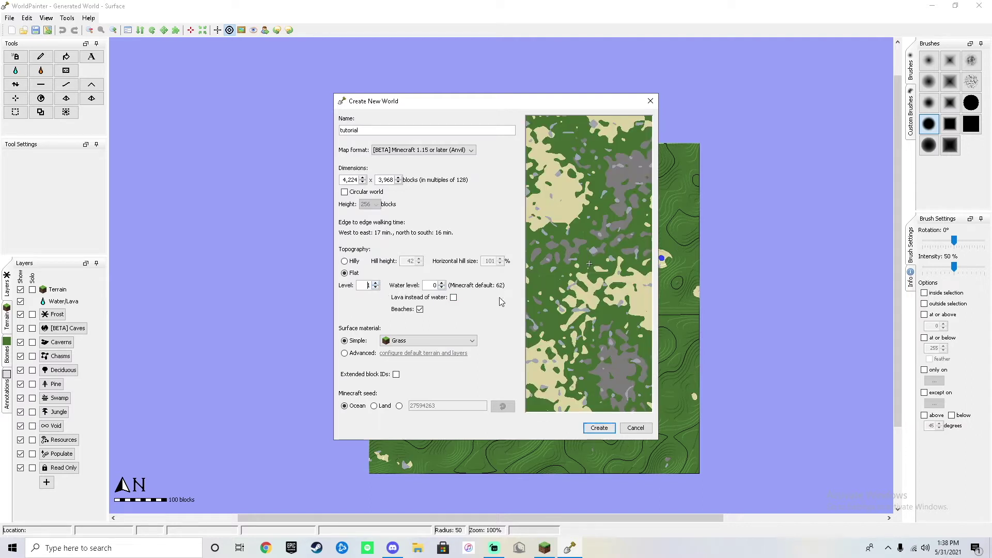
click(408, 341)
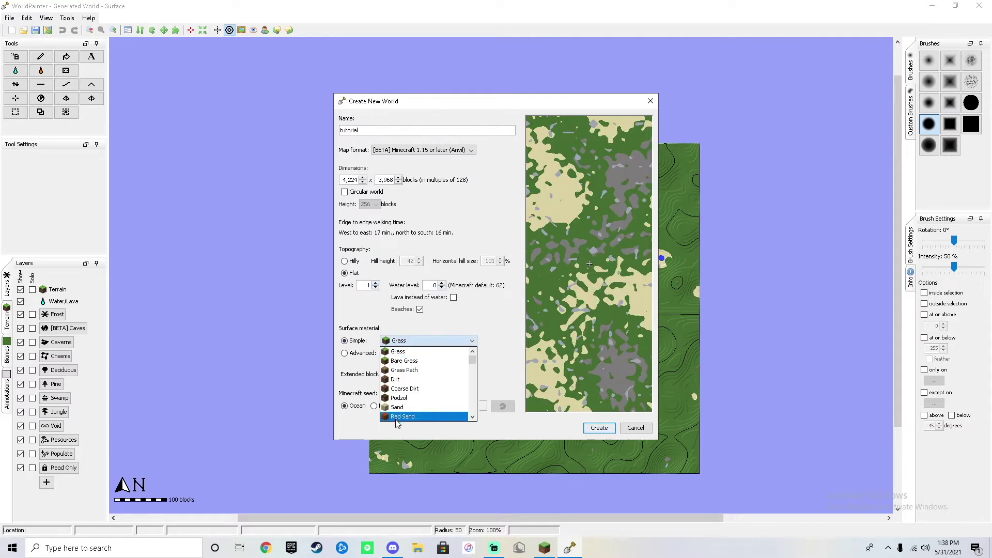
scroll(409, 408, down, 10)
click(513, 334)
click(345, 353)
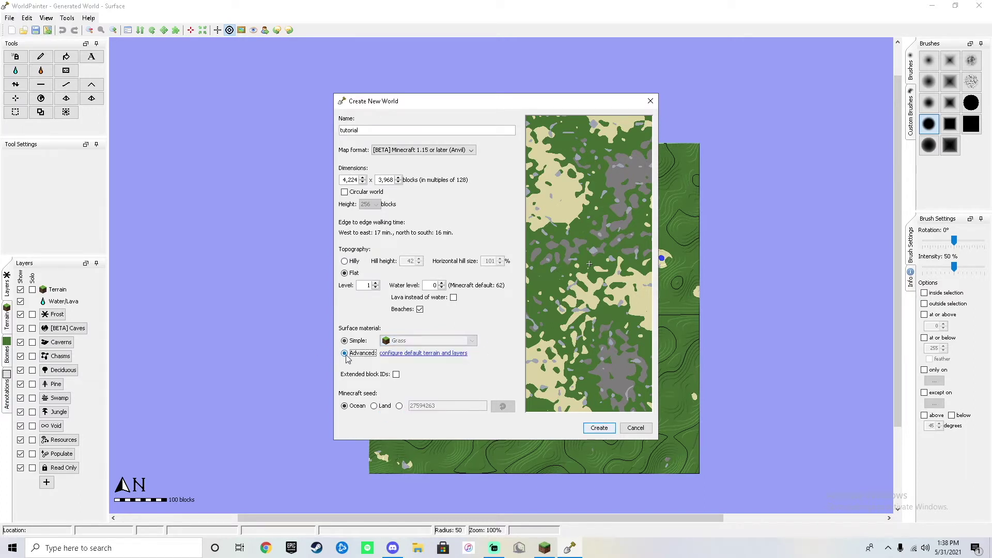
click(345, 342)
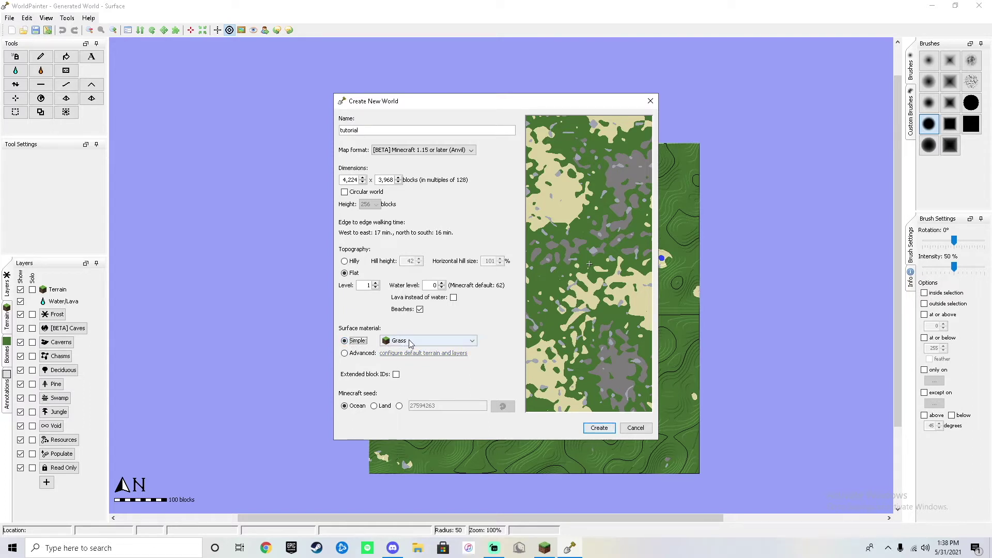
Choose the Land option for the Minecraft seed and create the world.
click(374, 406)
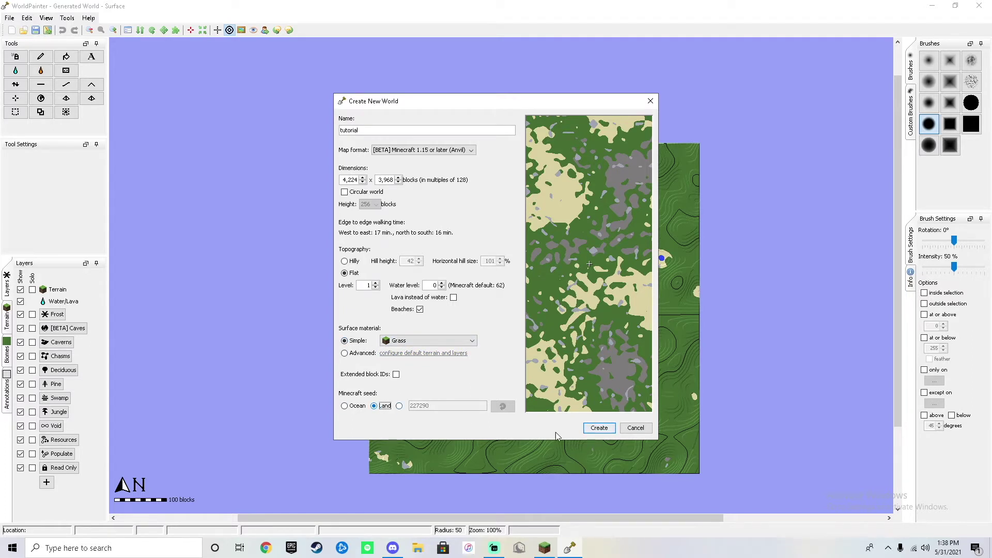
click(599, 428)
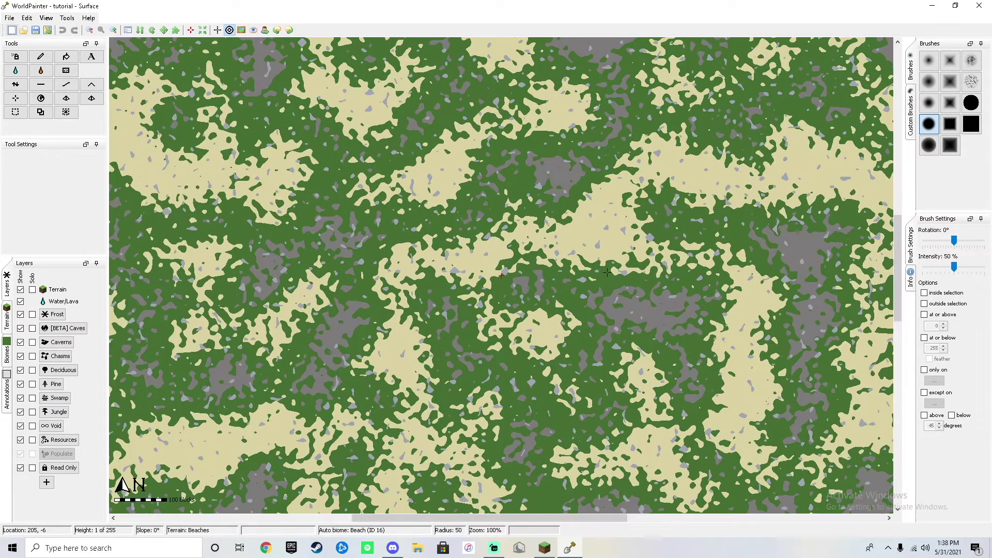
Fill the entire map surface with grass terrain using the Fill tool.
middle_drag(612, 218, 815, 358)
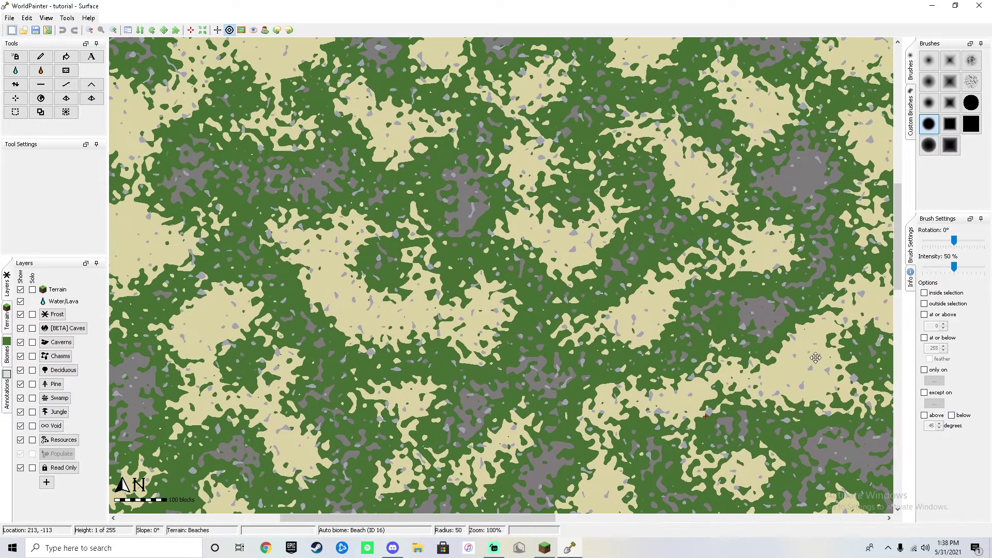
middle_drag(415, 215, 335, 182)
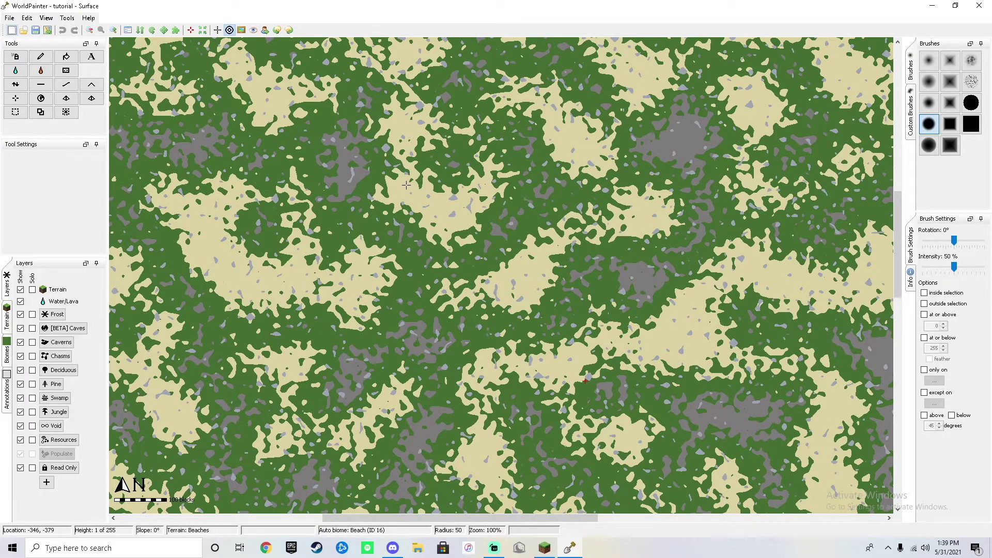
middle_drag(406, 184, 425, 252)
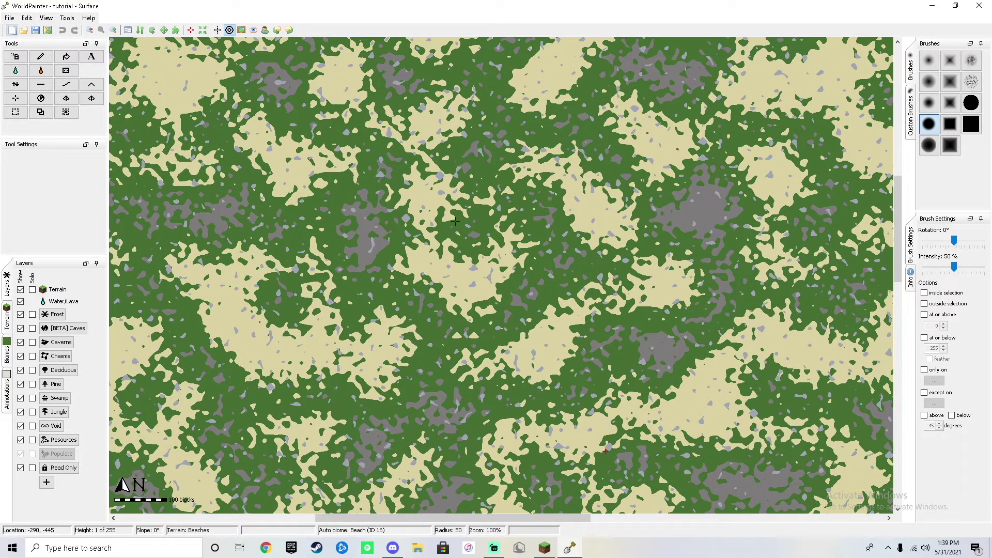
scroll(454, 221, down, 4)
scroll(472, 332, up, 1)
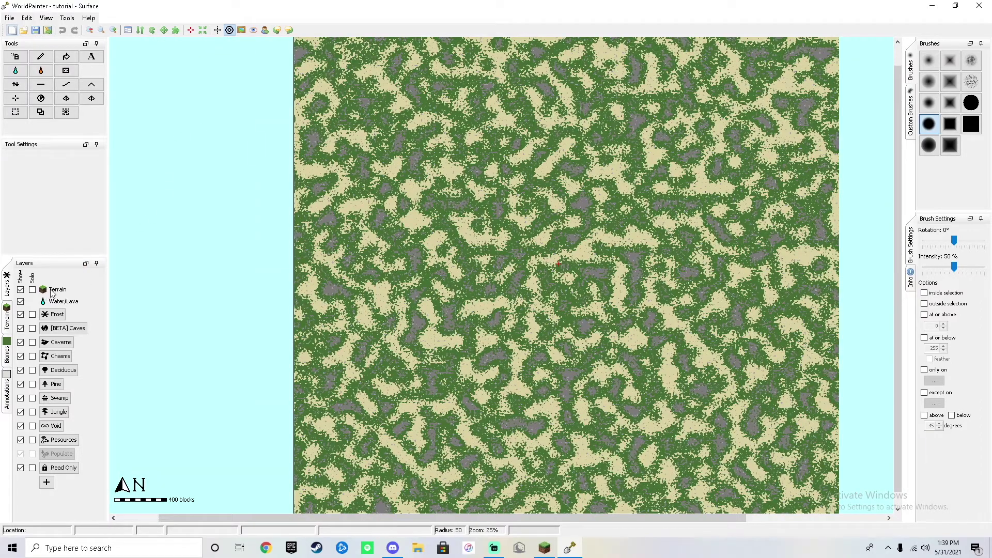
click(6, 313)
click(34, 291)
click(67, 56)
click(678, 281)
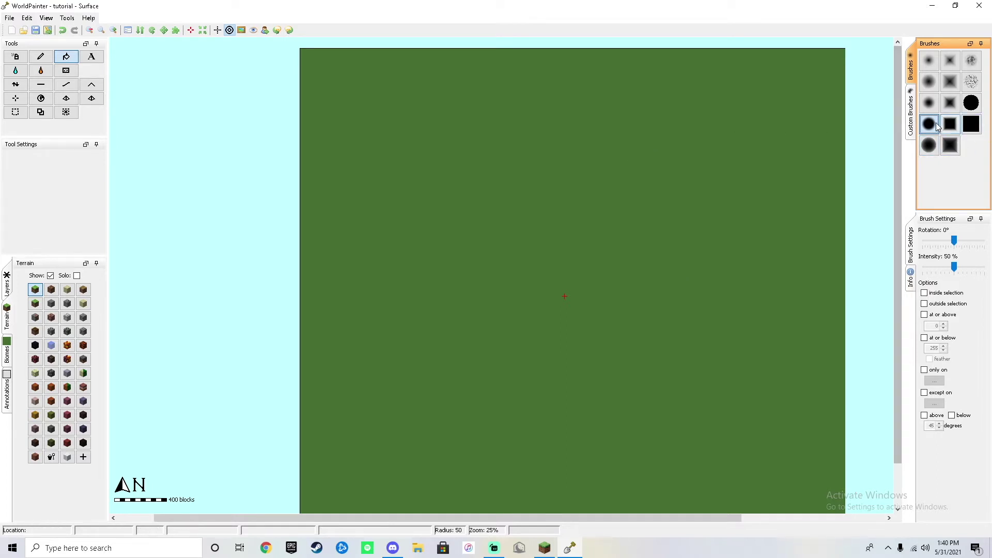
Activate the Height tool with a brush radius of 300, try lowering a round area north of the spawn point, and undo that stroke.
click(15, 84)
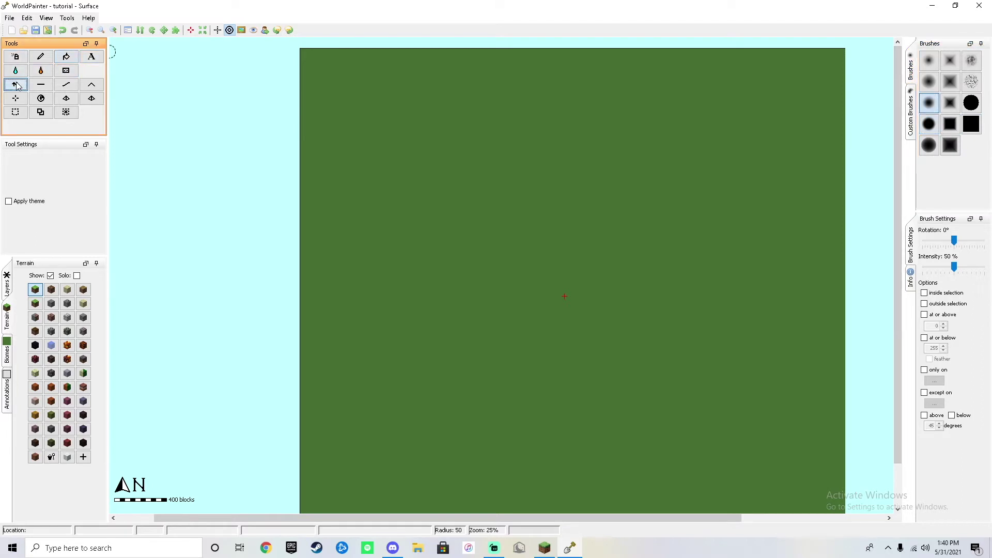
scroll(526, 170, down, 3)
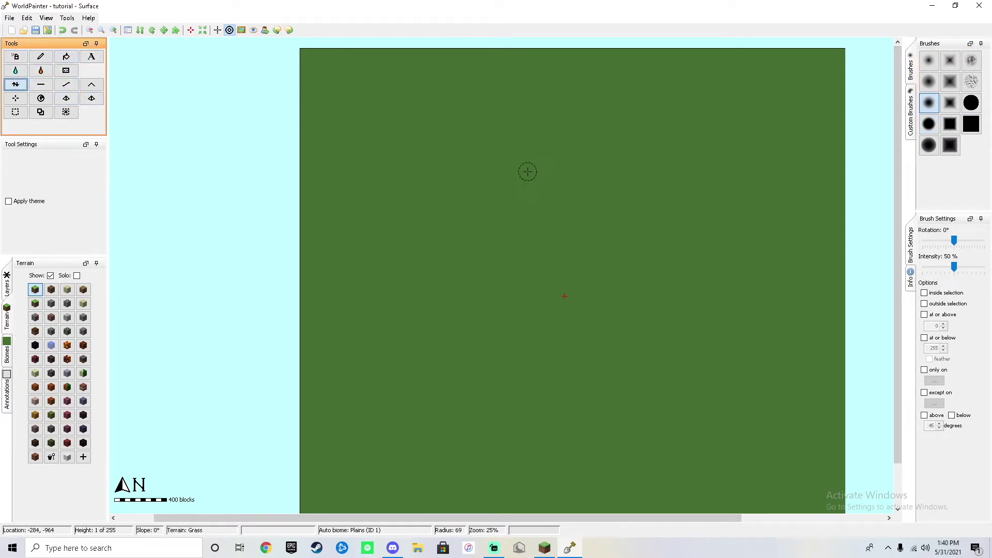
scroll(539, 171, up, 5)
scroll(539, 170, up, 12)
drag(551, 178, 553, 175)
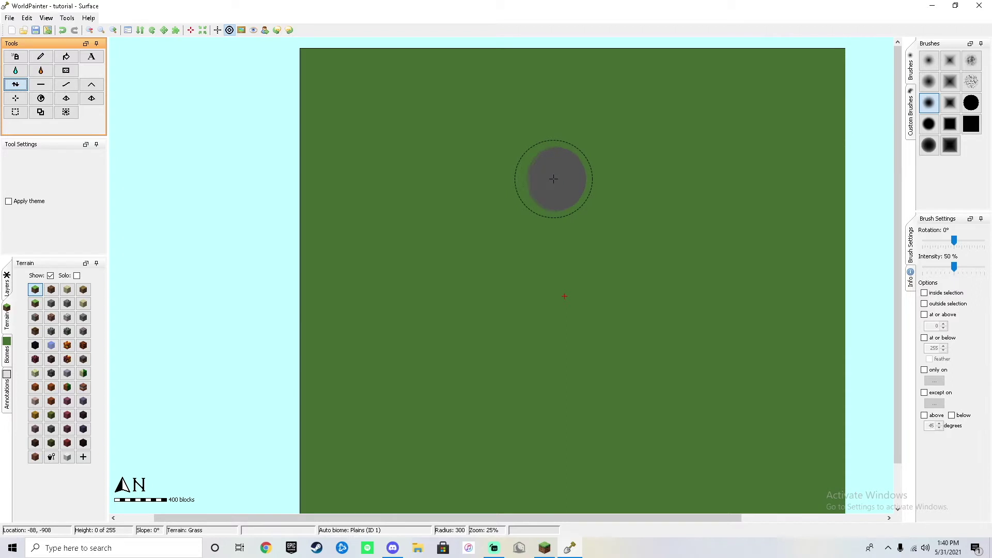
key(ctrl+z)
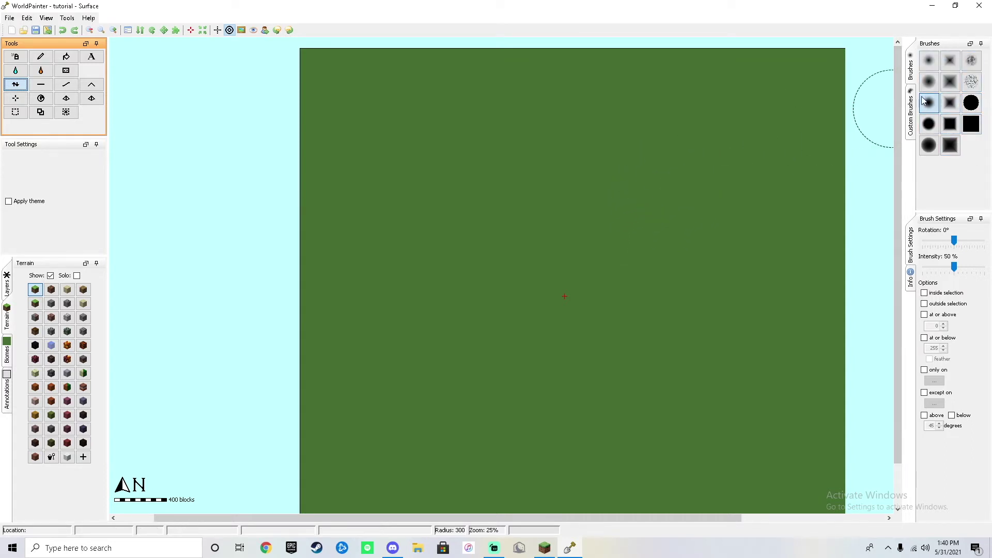
Raise a small irregular hill north of the spawn point with the third custom brush at radius 300.
mouse_move(910, 97)
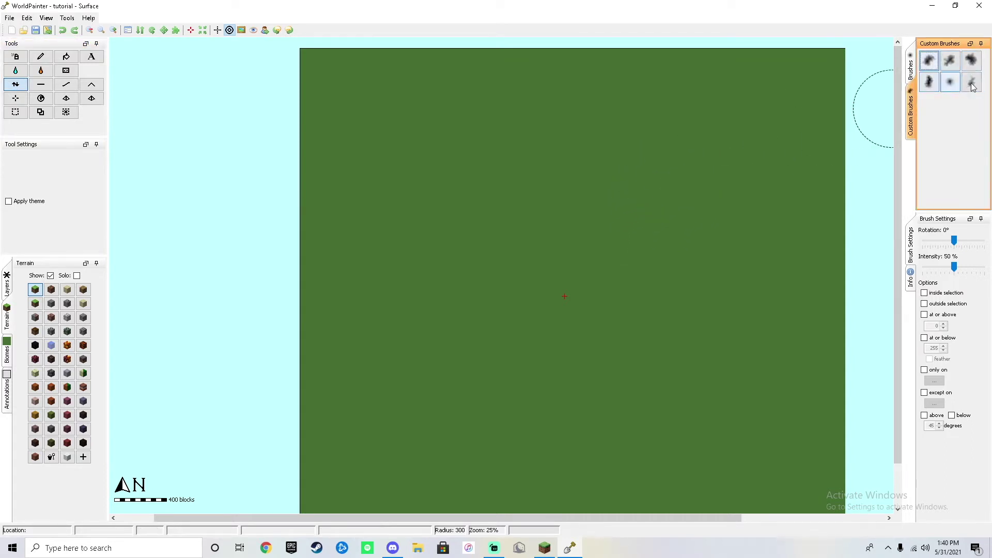
click(973, 60)
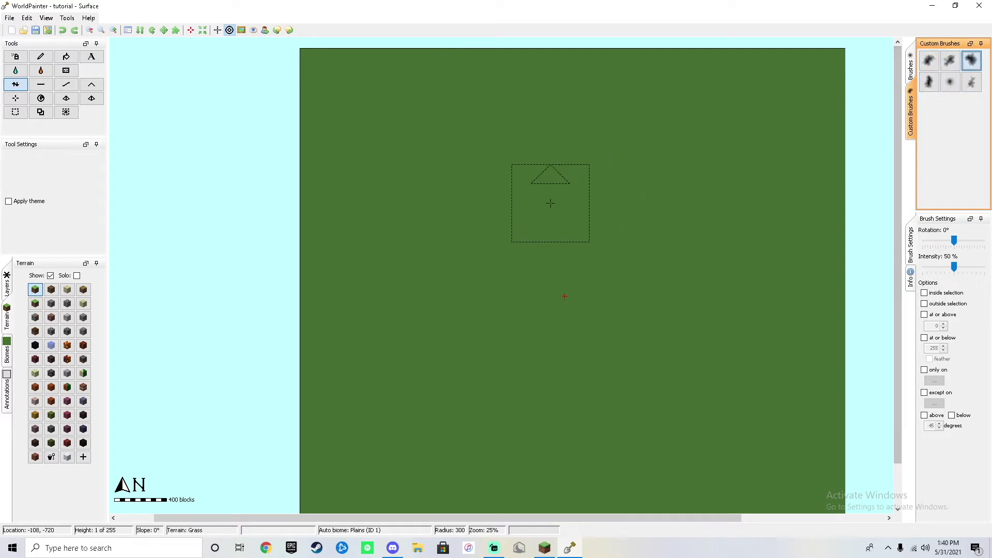
scroll(551, 203, down, 5)
mouse_move(540, 194)
mouse_down()
mouse_move(542, 182)
mouse_move(553, 186)
mouse_up()
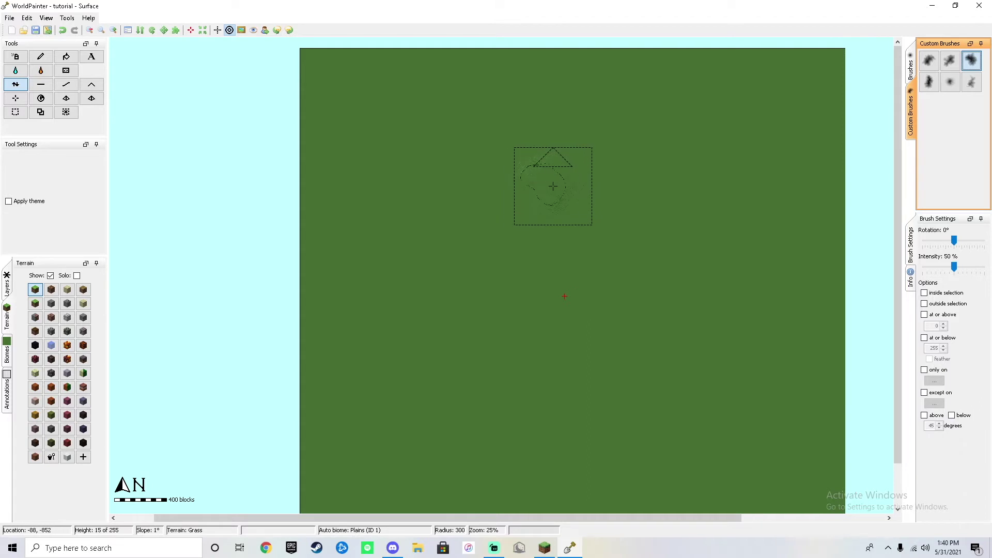
Sculpt a large elongated landmass northwest of the spawn point with the fourth custom brush in several overlapping height strokes.
click(929, 82)
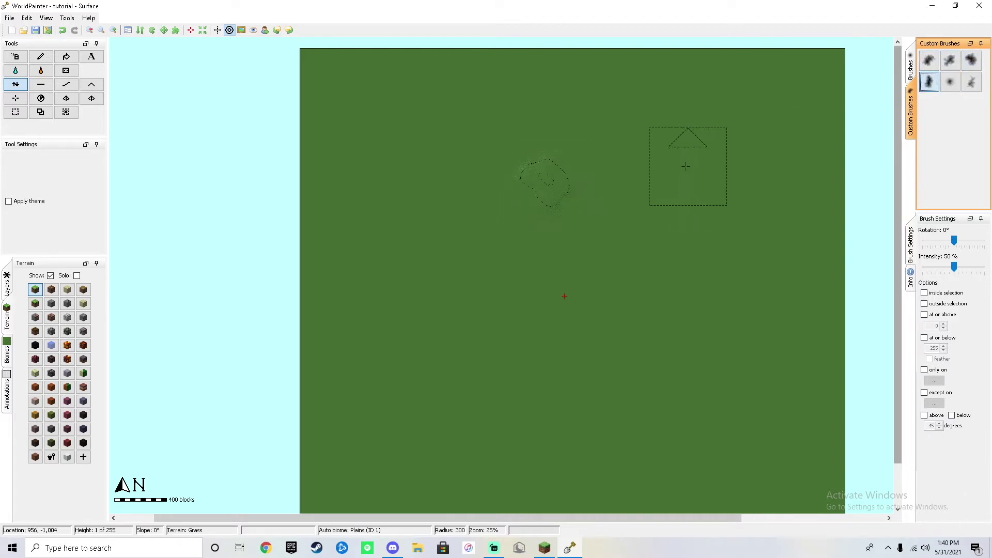
ctrl+scroll(556, 188, up, 2)
scroll(538, 299, down, 4)
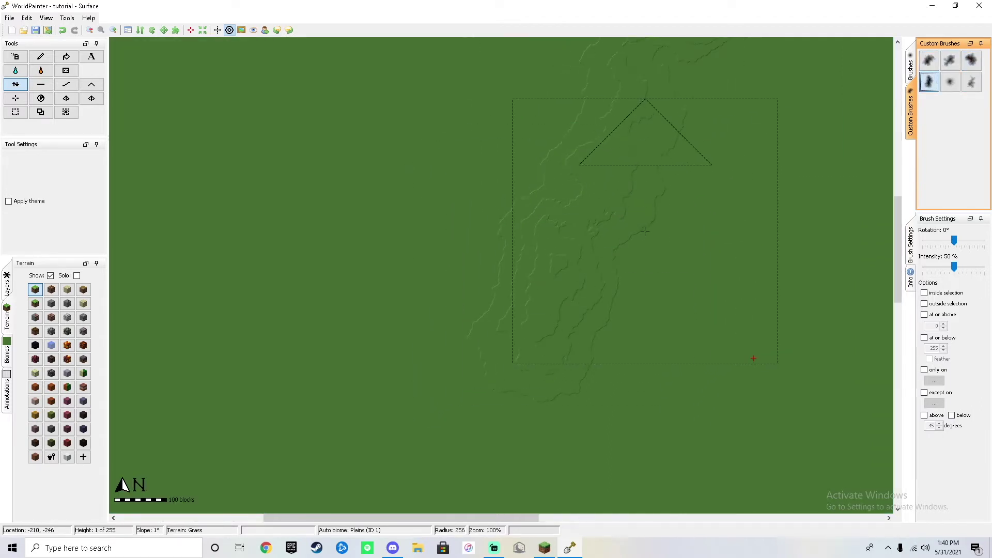
middle_drag(598, 103, 496, 354)
mouse_move(497, 355)
mouse_down()
mouse_move(600, 348)
mouse_move(554, 302)
mouse_move(511, 313)
mouse_move(564, 279)
mouse_move(563, 248)
mouse_move(605, 303)
mouse_move(485, 257)
mouse_move(569, 353)
mouse_move(644, 330)
mouse_up()
mouse_move(679, 244)
middle_down()
mouse_move(737, 267)
mouse_move(707, 282)
middle_up()
mouse_move(609, 199)
mouse_down()
mouse_move(632, 219)
mouse_move(515, 229)
mouse_move(479, 194)
mouse_move(598, 169)
mouse_move(726, 160)
mouse_move(764, 183)
mouse_move(764, 259)
mouse_move(735, 281)
mouse_move(649, 255)
mouse_move(683, 265)
mouse_up()
mouse_move(683, 265)
right_down()
mouse_move(726, 277)
mouse_move(711, 268)
mouse_move(709, 194)
mouse_move(635, 110)
mouse_move(558, 124)
mouse_move(709, 265)
right_up()
Flood the low ground around the sculpted landmass with water so that it forms an island.
scroll(709, 265, down, 1)
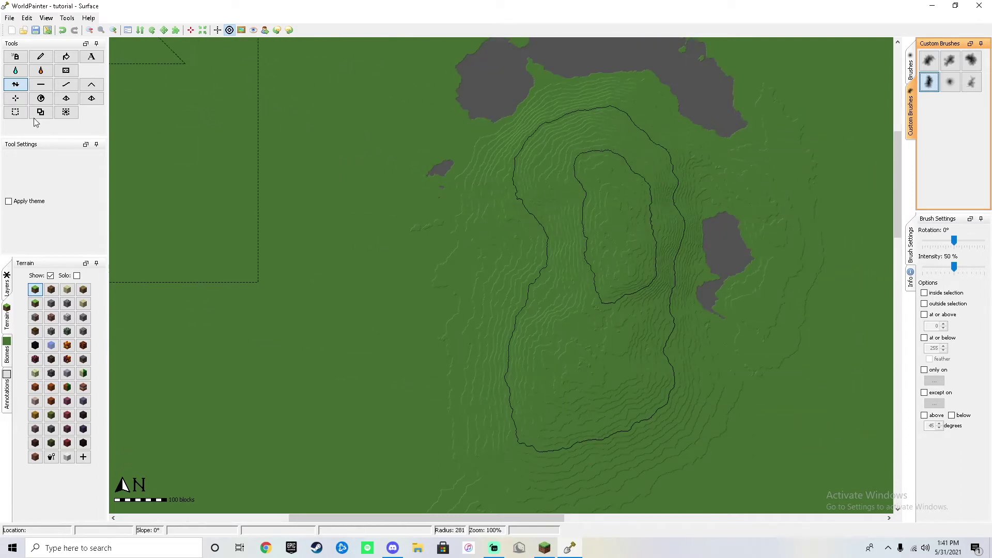
click(21, 72)
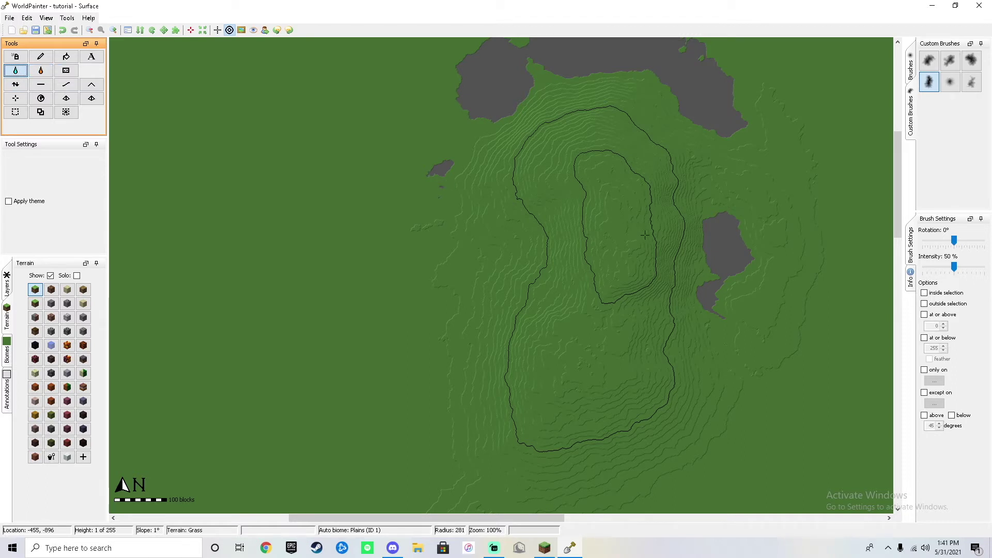
click(452, 167)
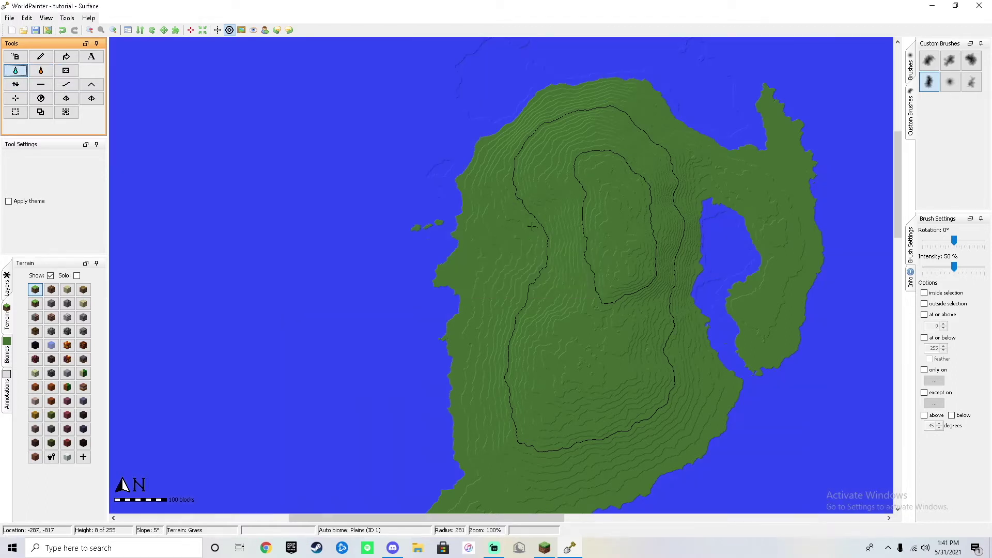
Flood the water-covered ground around the sculpted island with lava.
scroll(557, 239, down, 2)
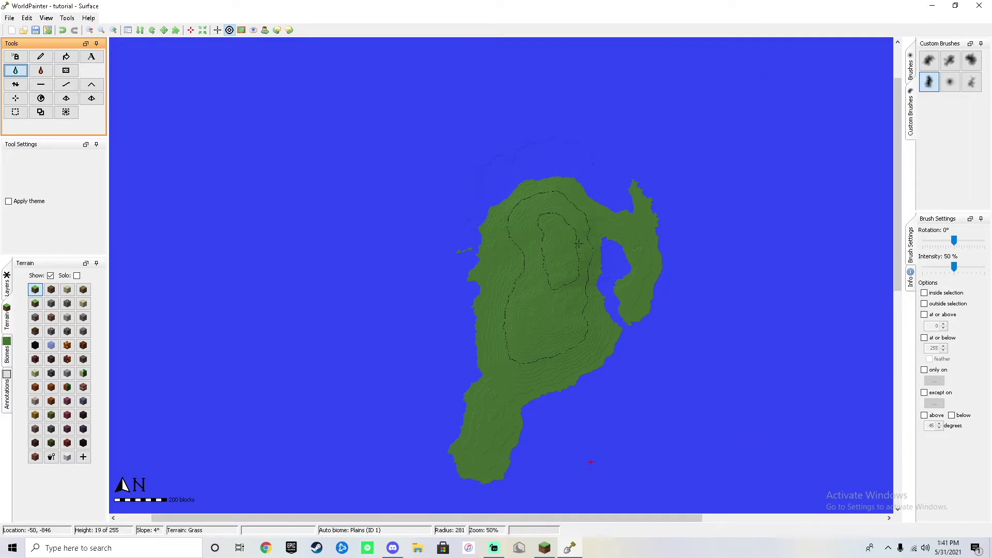
middle_drag(713, 248, 705, 221)
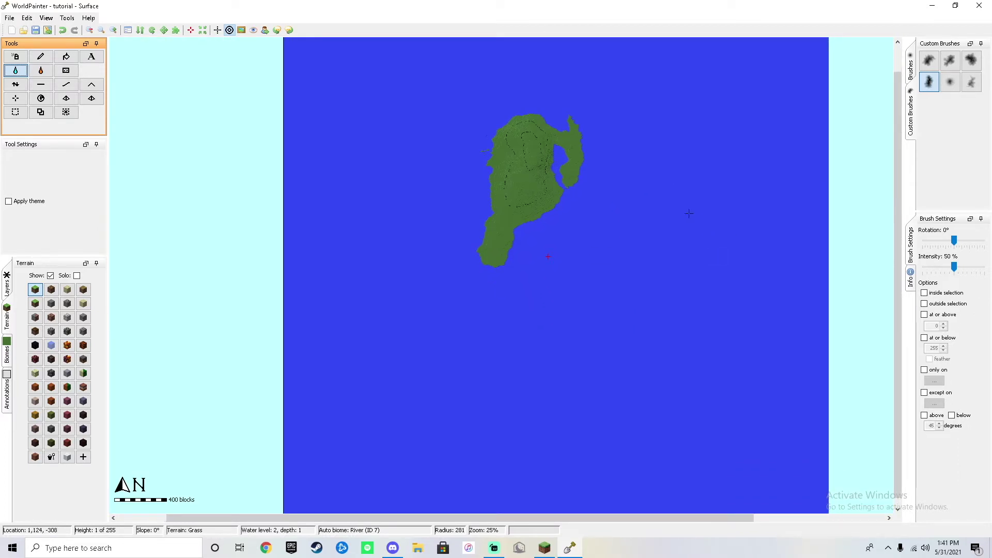
click(41, 70)
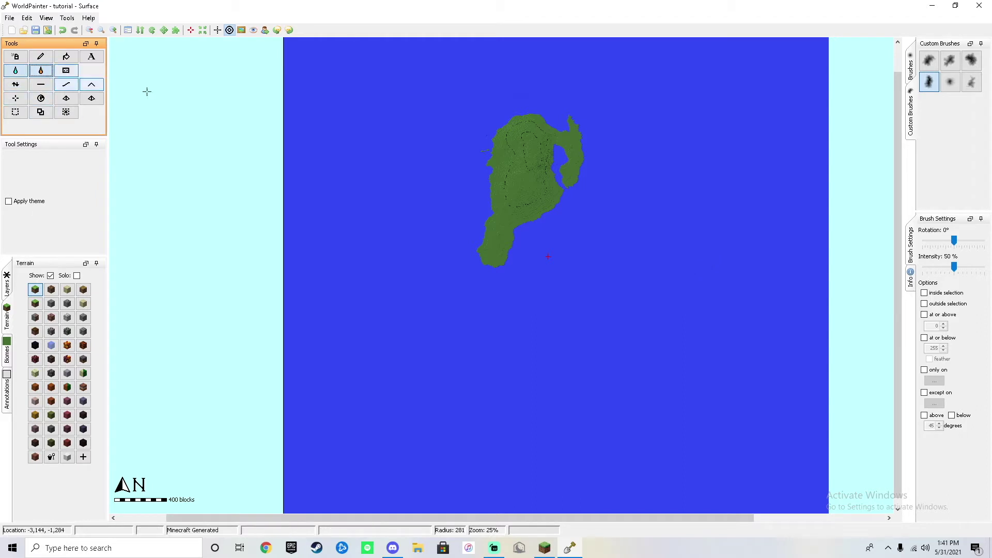
click(449, 250)
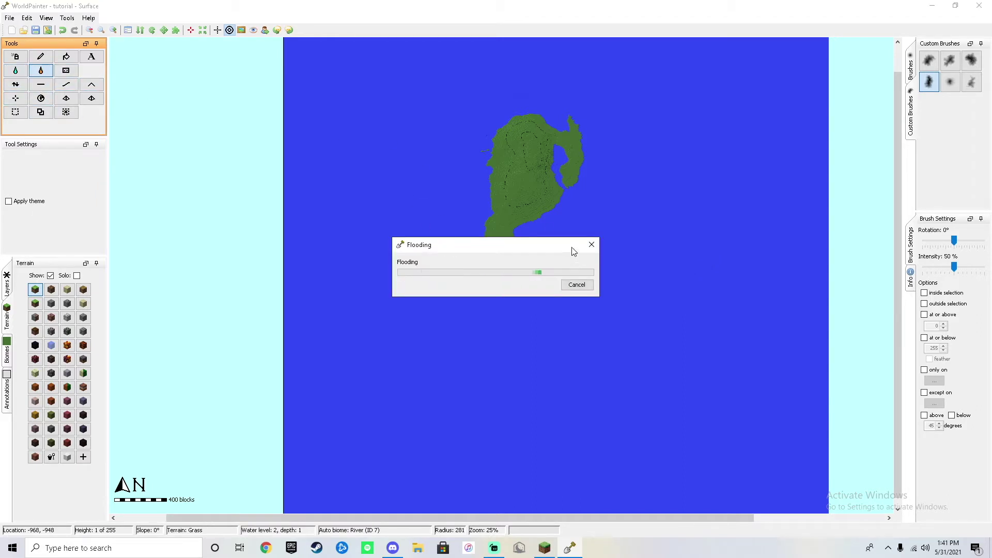
Remove lava from a large area east of the island with the Sponge tool at radius 300 in several overlapping strokes.
click(66, 71)
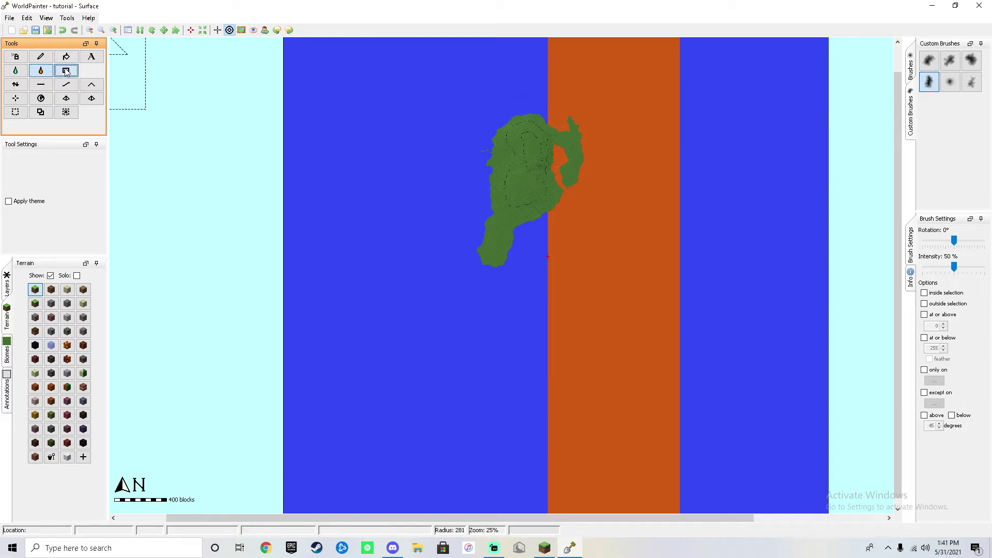
scroll(653, 293, down, 1)
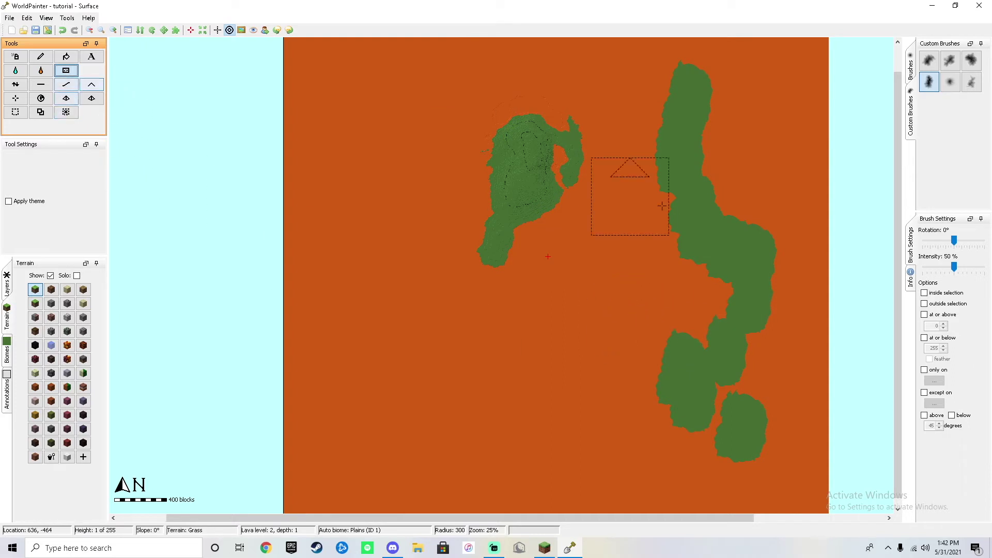
mouse_move(715, 246)
mouse_down()
mouse_move(693, 277)
mouse_move(718, 312)
mouse_move(682, 323)
mouse_move(663, 267)
mouse_move(660, 144)
mouse_move(671, 89)
mouse_move(704, 302)
mouse_move(760, 246)
mouse_up()
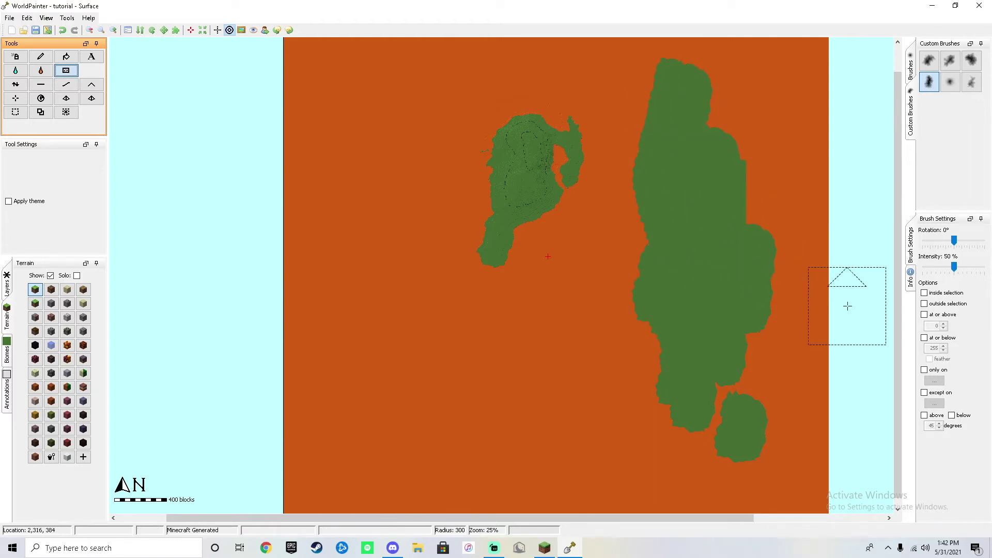
Undo the sponge strokes and the flooding around the island.
key(ctrl+z)
key(ctrl+z)
key(ctrl+z)
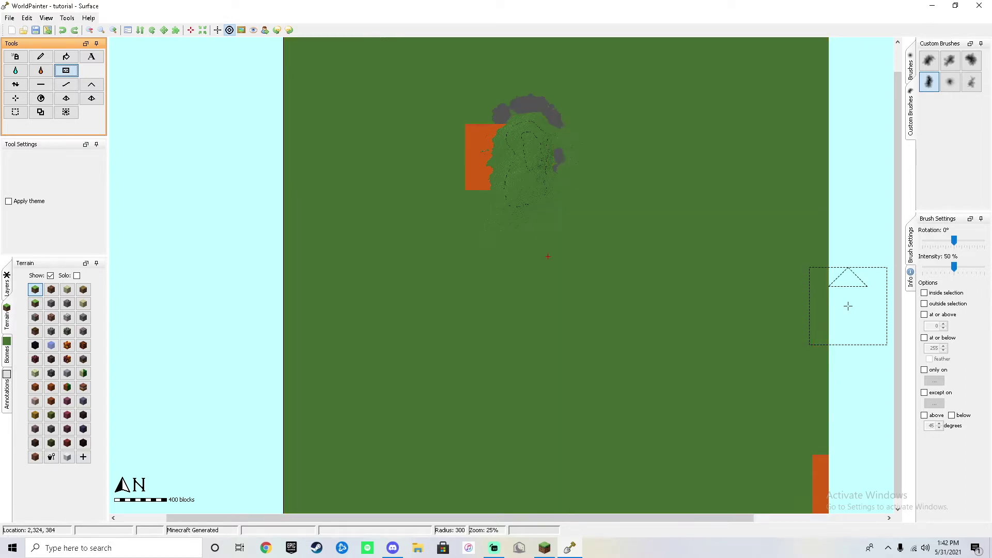
scroll(566, 186, down, 4)
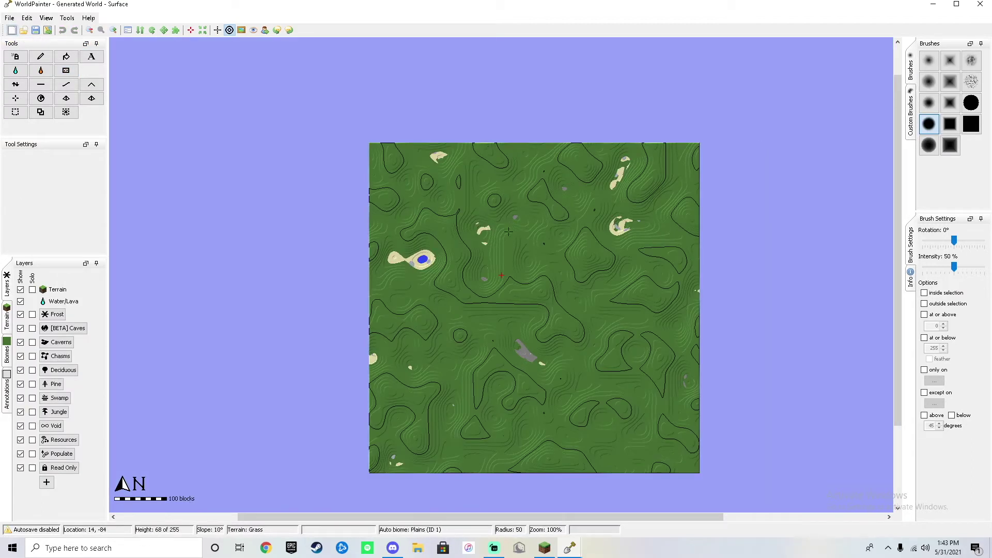
Activate the Height tool with the custom brushes and open the custom brushes folder to examine its image files.
click(15, 86)
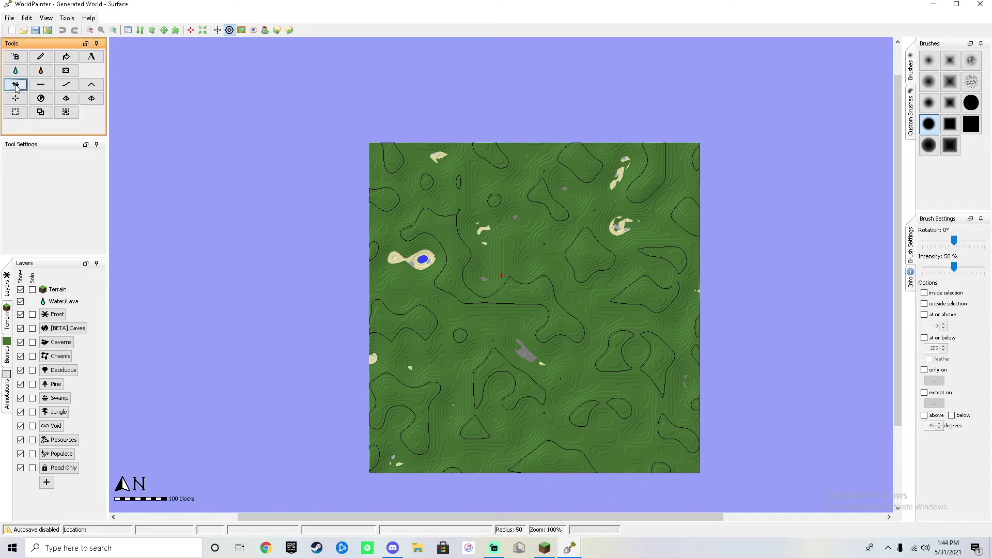
click(910, 104)
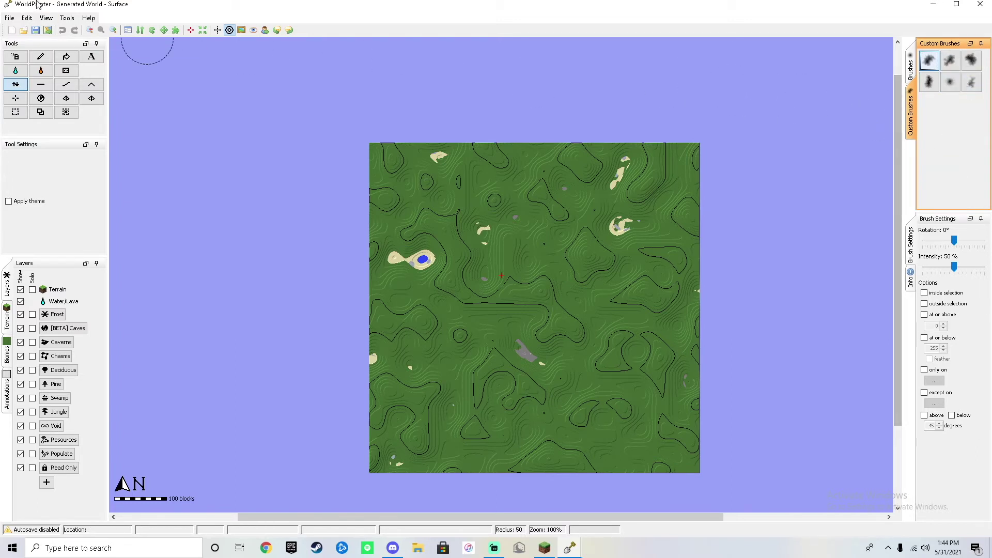
click(75, 19)
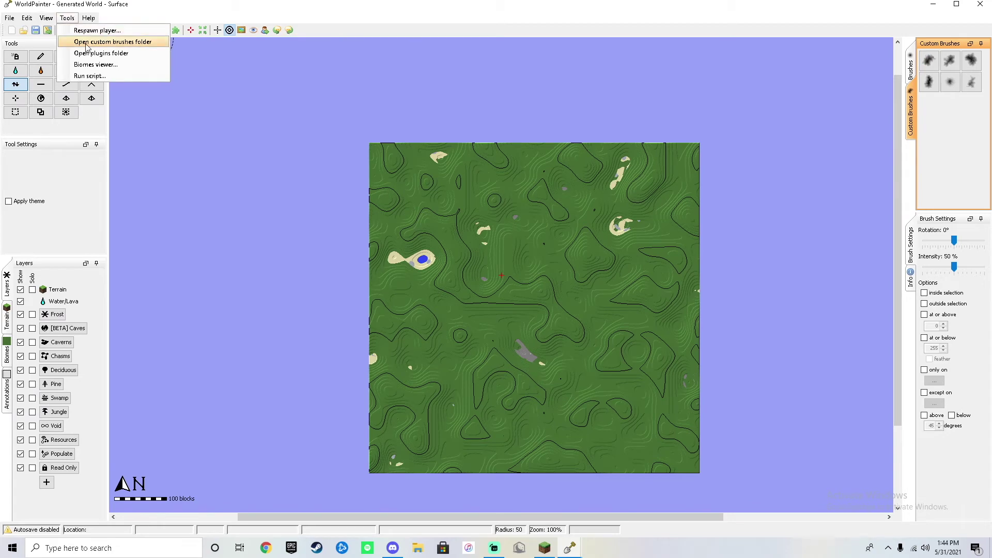
click(112, 42)
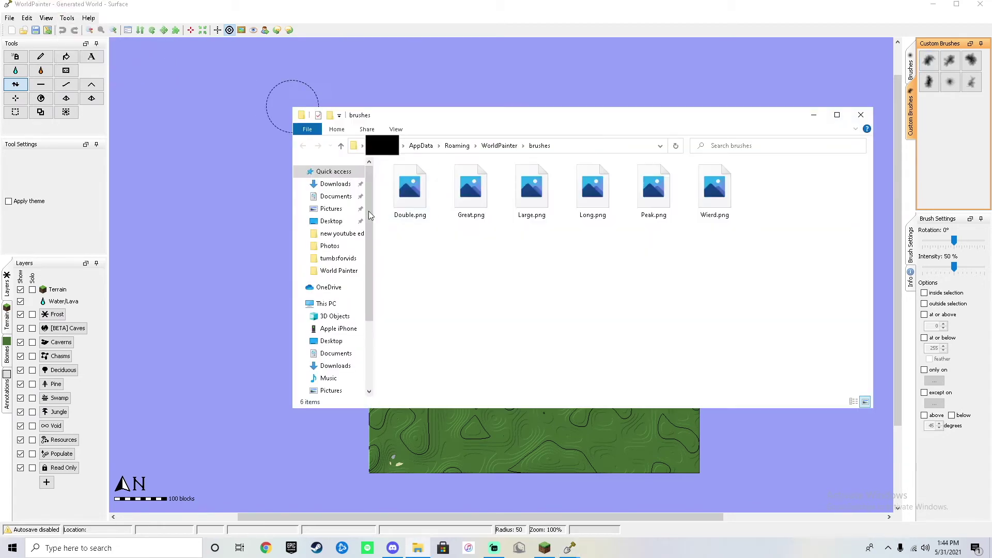
click(410, 191)
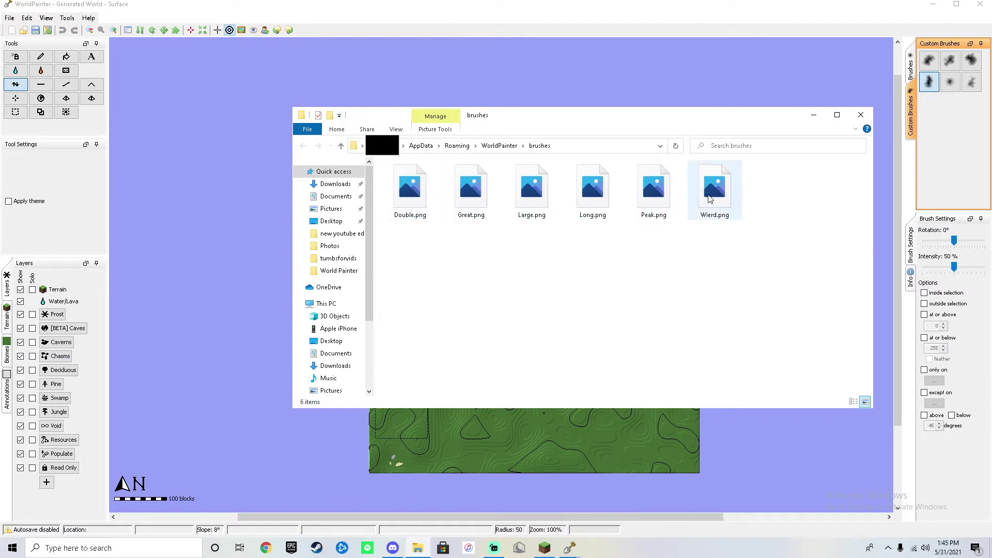
click(724, 196)
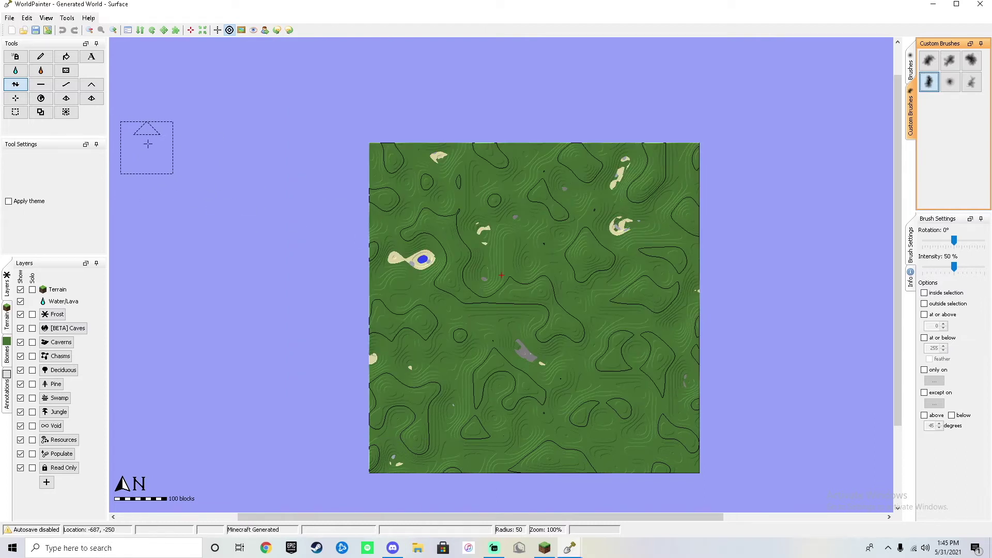
Raise hills beside, northeast and east of the spawn point and dig a hollow to the northeast using the fourth custom brush at radius 50.
drag(496, 258, 511, 246)
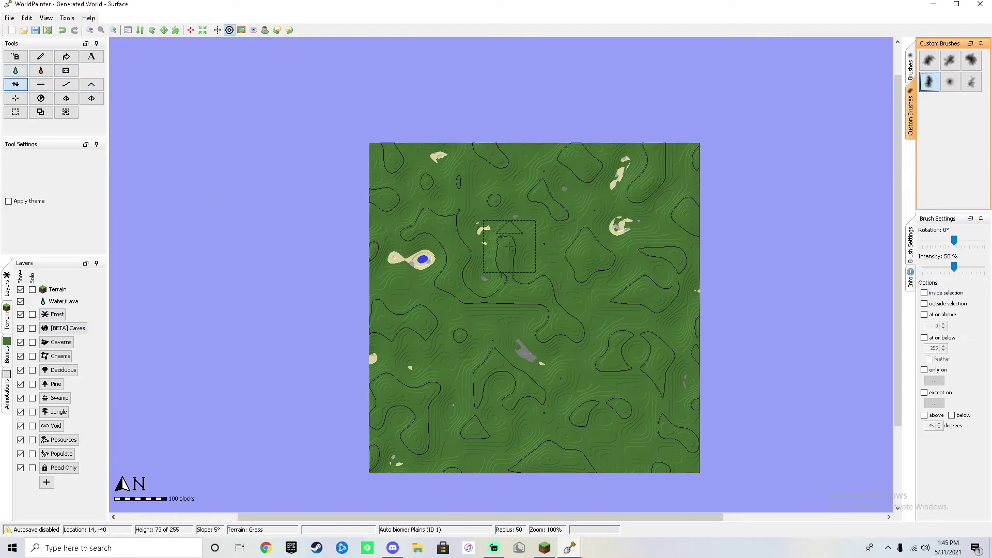
mouse_move(583, 255)
mouse_down()
mouse_move(568, 182)
mouse_move(565, 202)
mouse_move(542, 192)
mouse_up()
drag(681, 284, 636, 290)
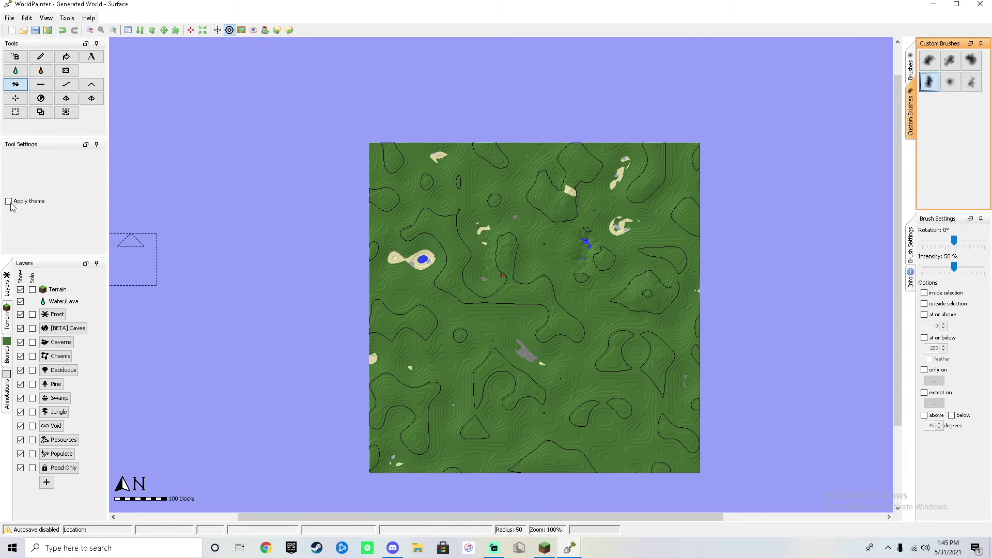
Raise a rugged ridge northwest of the spawn point with the Raise Mountain tool at radius 50, and enlarge the brush radius to 136.
click(67, 86)
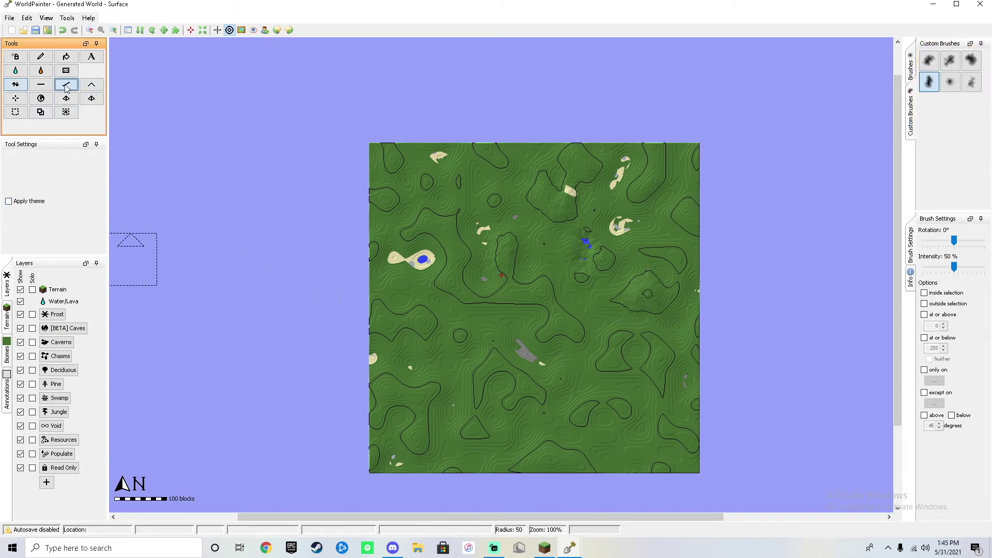
click(93, 86)
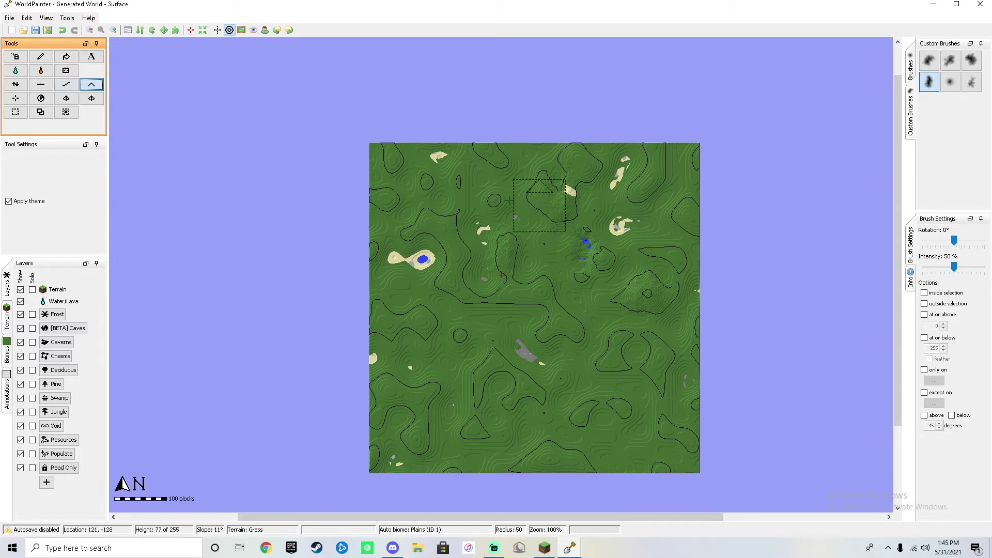
mouse_move(468, 196)
mouse_down()
mouse_move(459, 198)
mouse_move(469, 214)
mouse_up()
scroll(460, 207, down, 11)
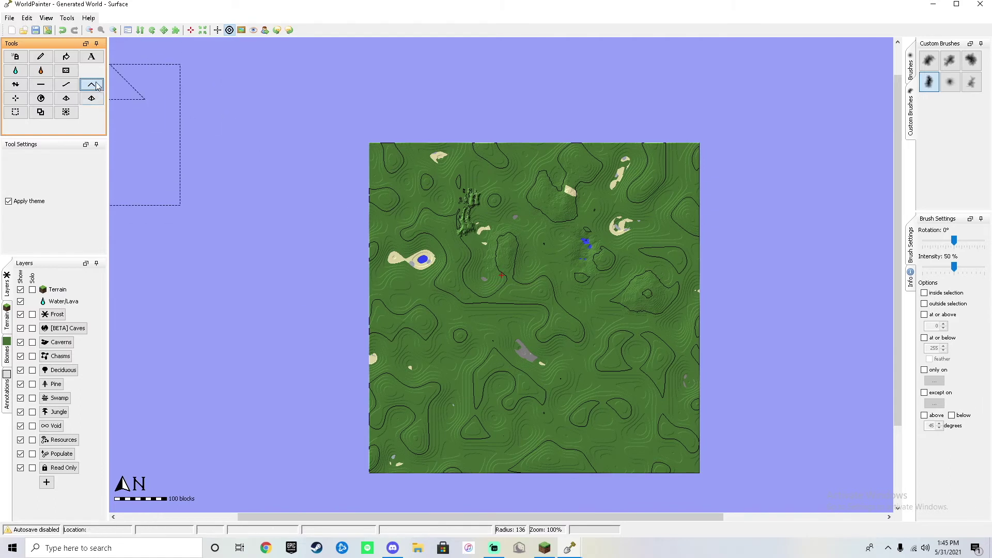